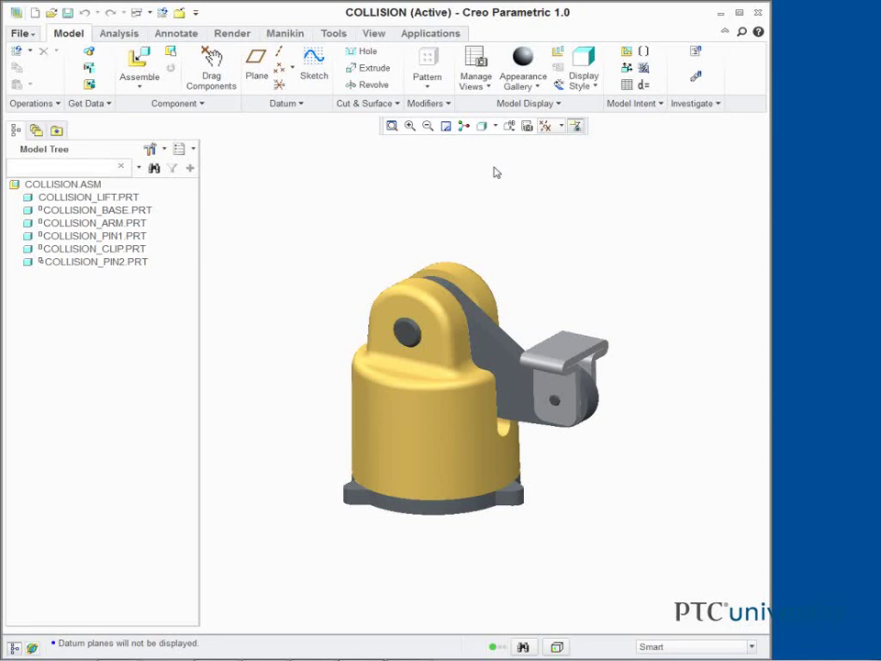
Step: Drag the lift and arm to a new spot, swinging the arm right and raising the lift
left_click(218, 63)
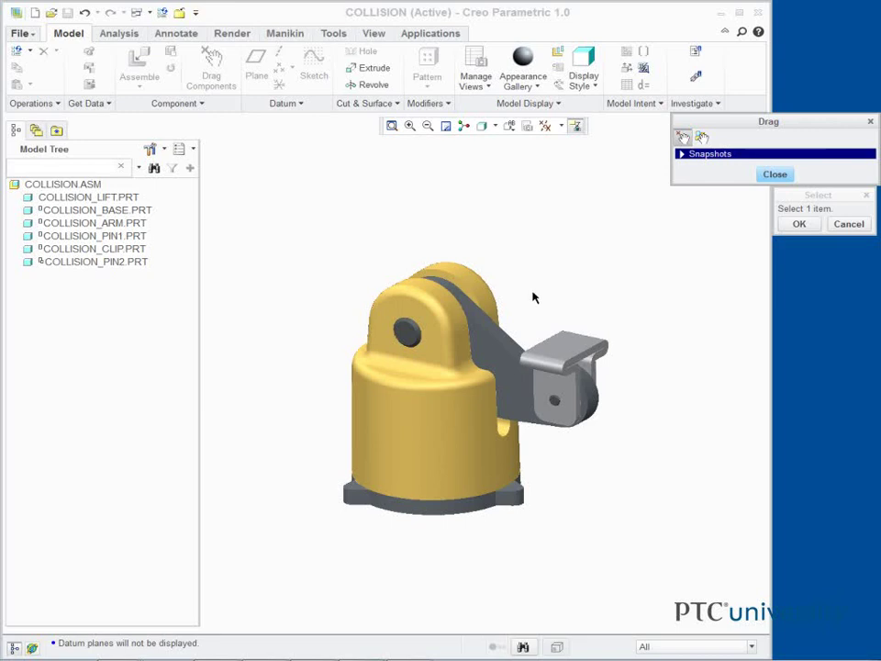
left_click(510, 358)
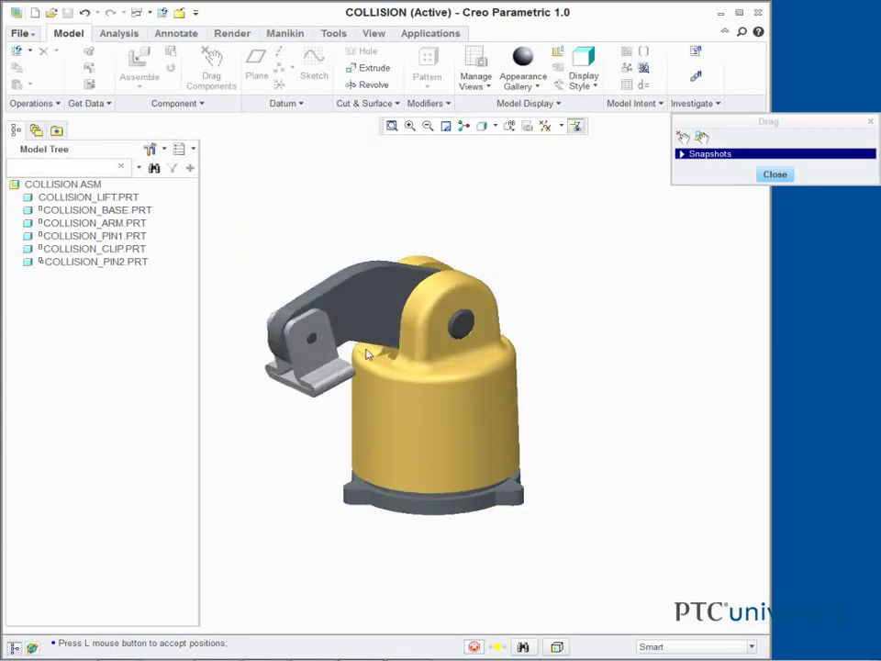
left_click(640, 356)
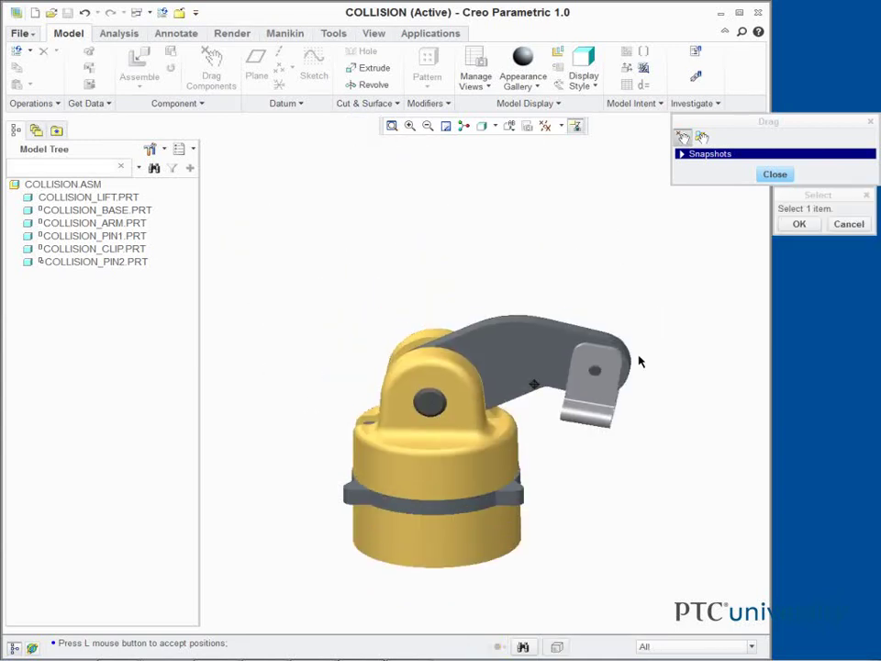
middle_click(657, 310)
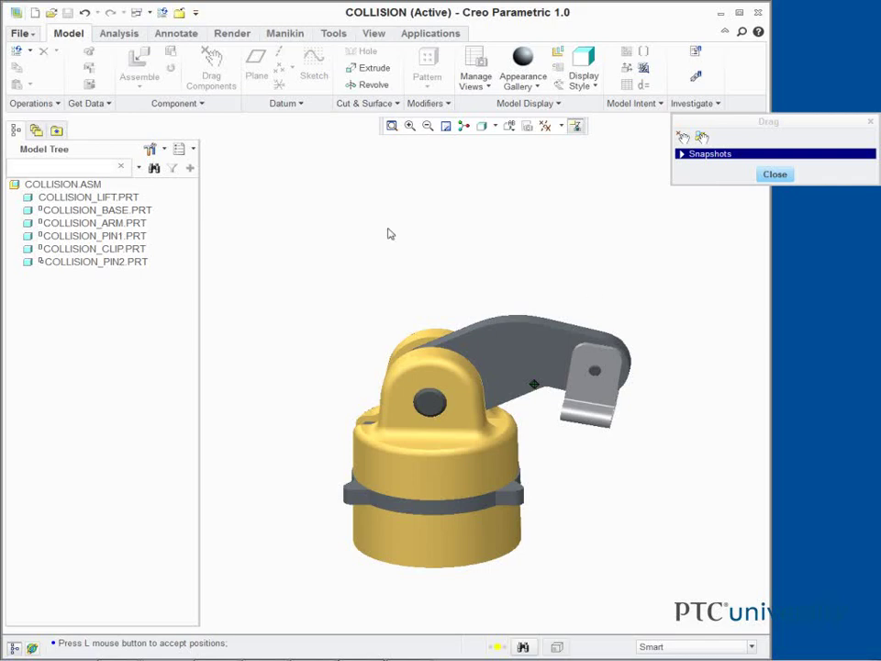
Step: Open the assembly's Model Properties and bring up its Collision Detection settings
left_click(21, 33)
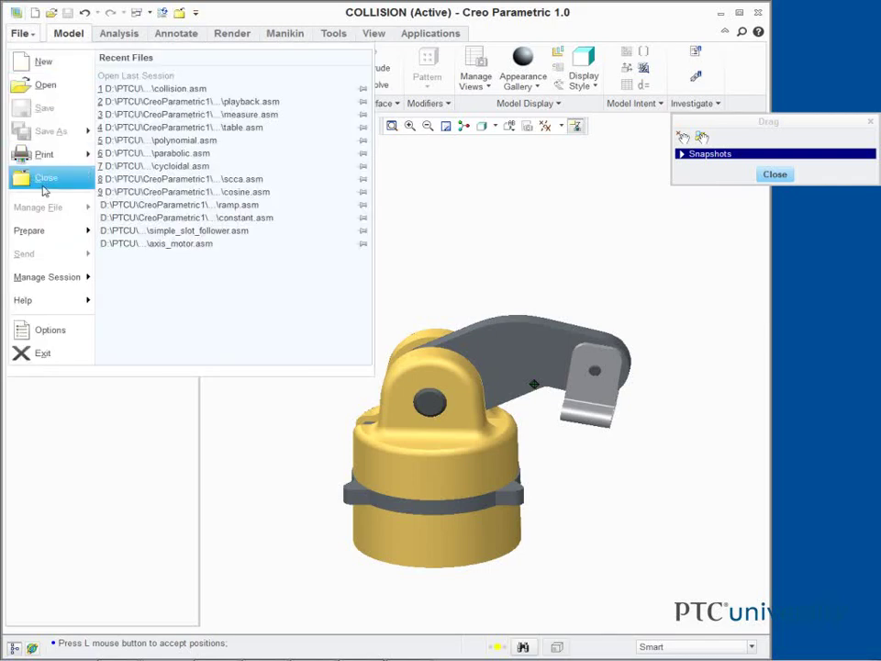
mouse_move(46, 230)
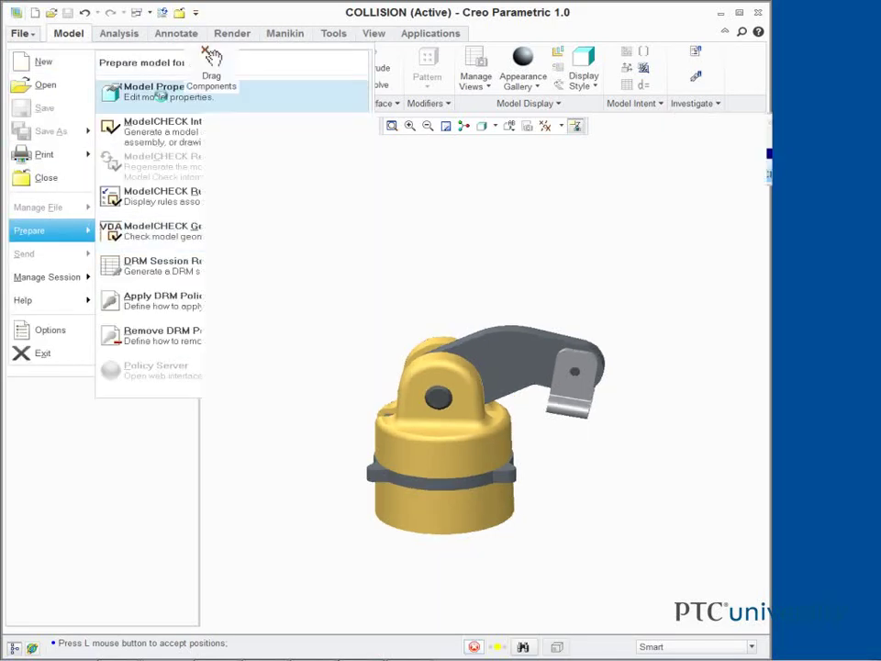
left_click(174, 99)
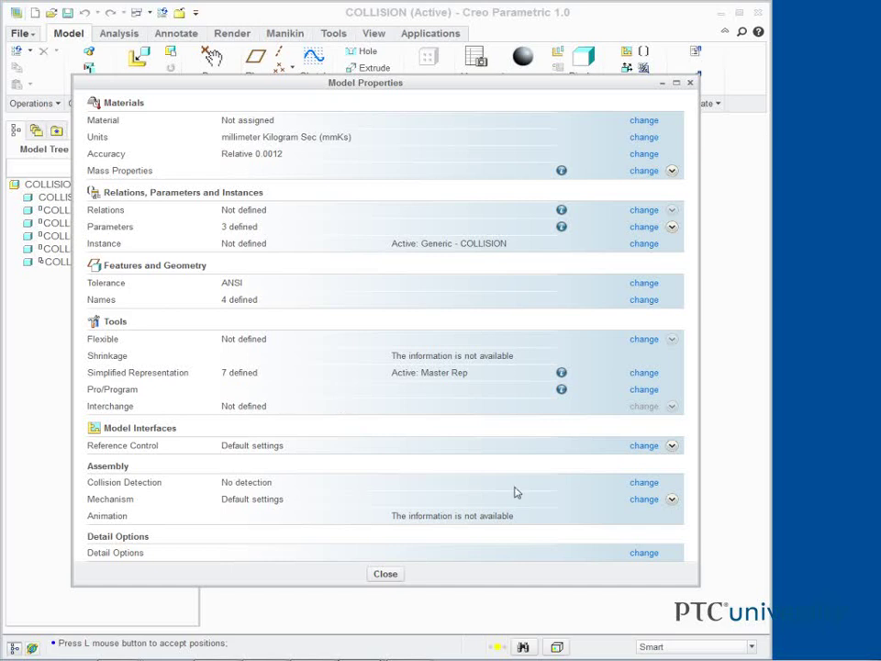
left_click(645, 483)
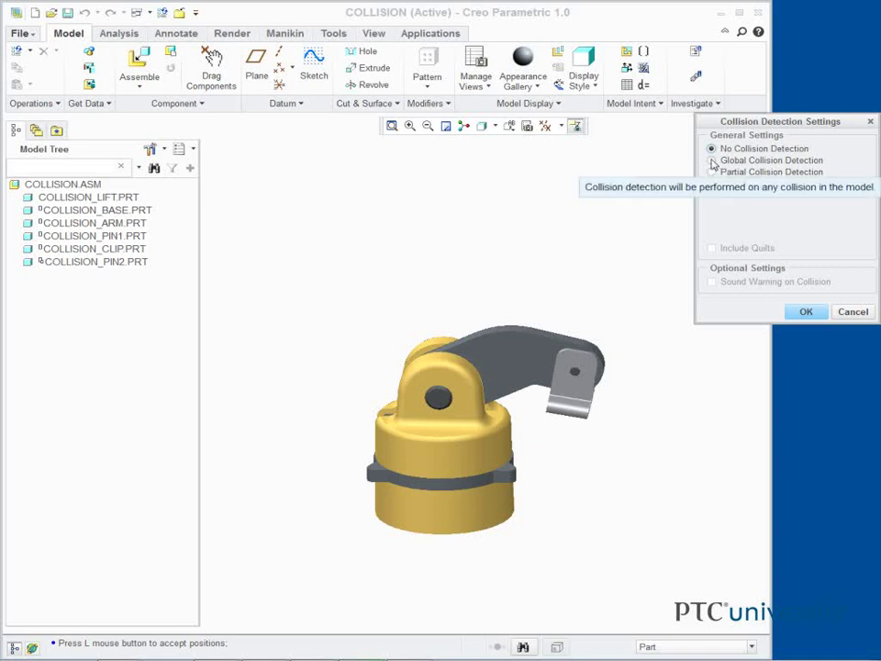
Step: Switch to Global Collision Detection with Sound Warning on Collision, then close Model Properties
left_click(712, 161)
left_click(714, 282)
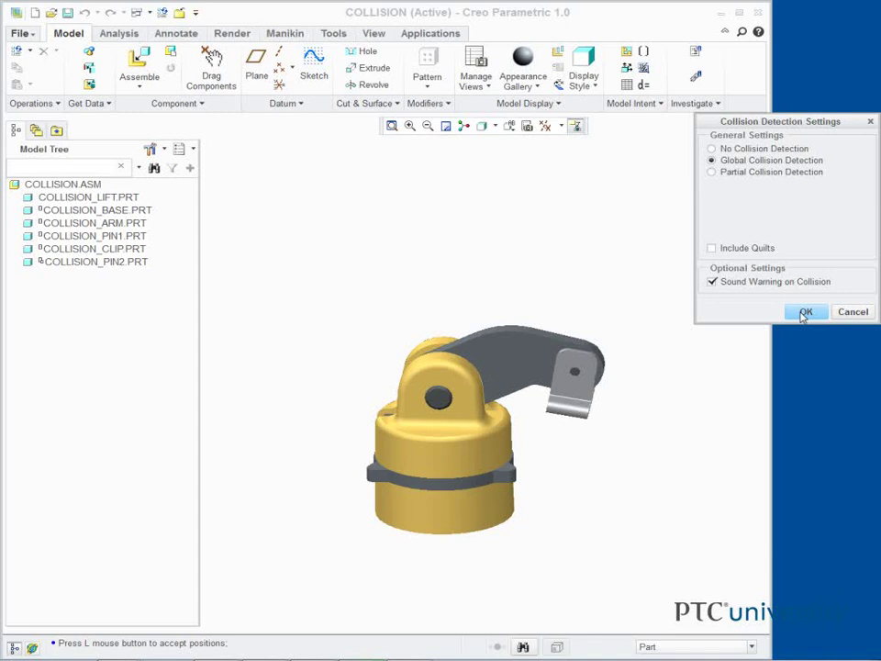
left_click(805, 312)
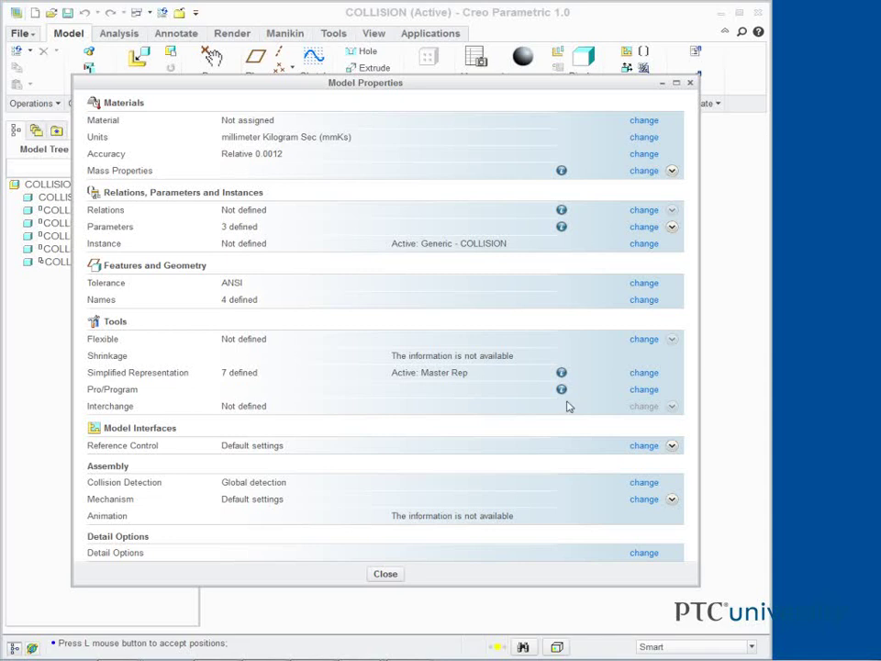
left_click(385, 574)
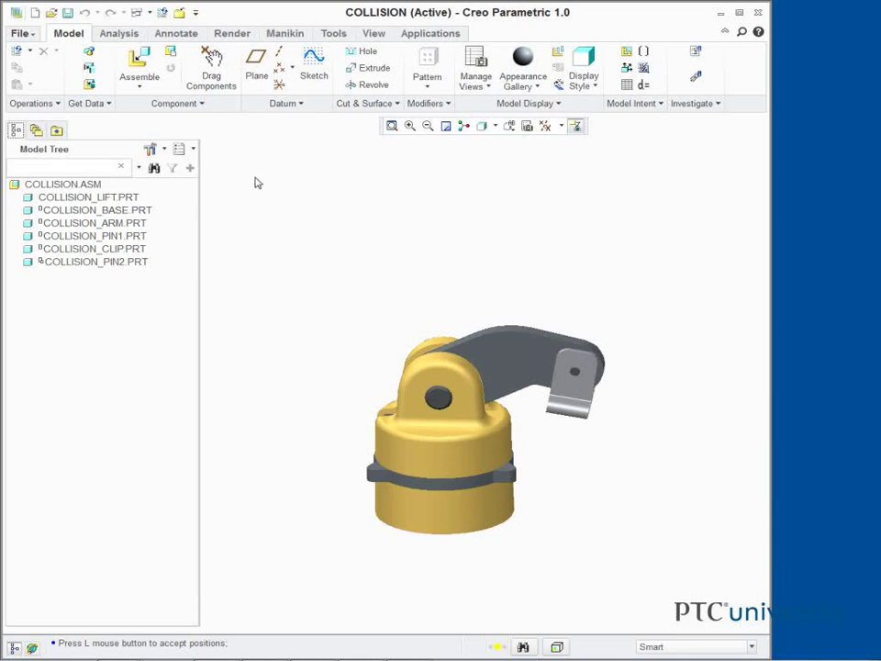
left_click(211, 77)
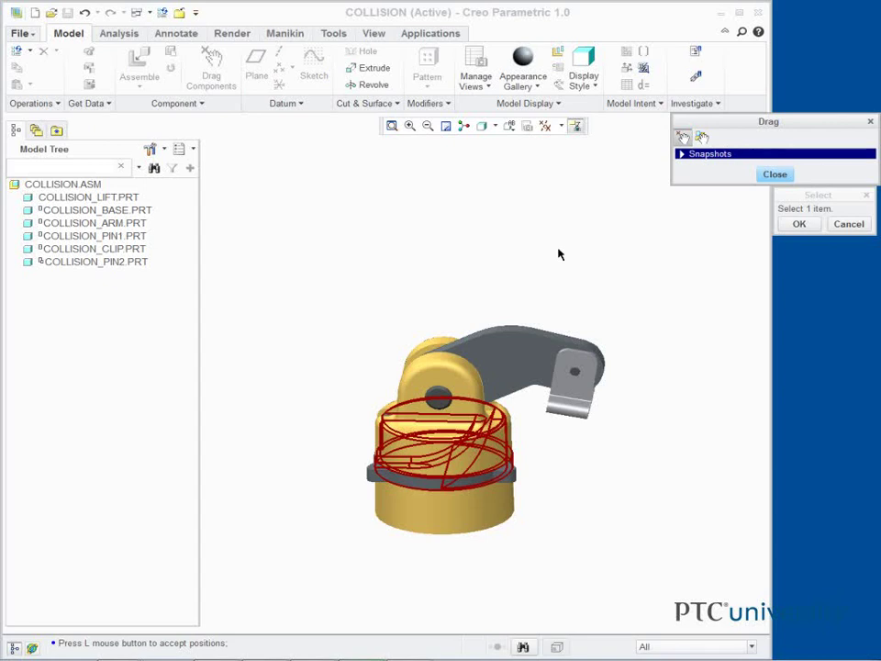
Step: Drag the arm and lift up off the base to test for collisions, then regenerate
left_click(540, 350)
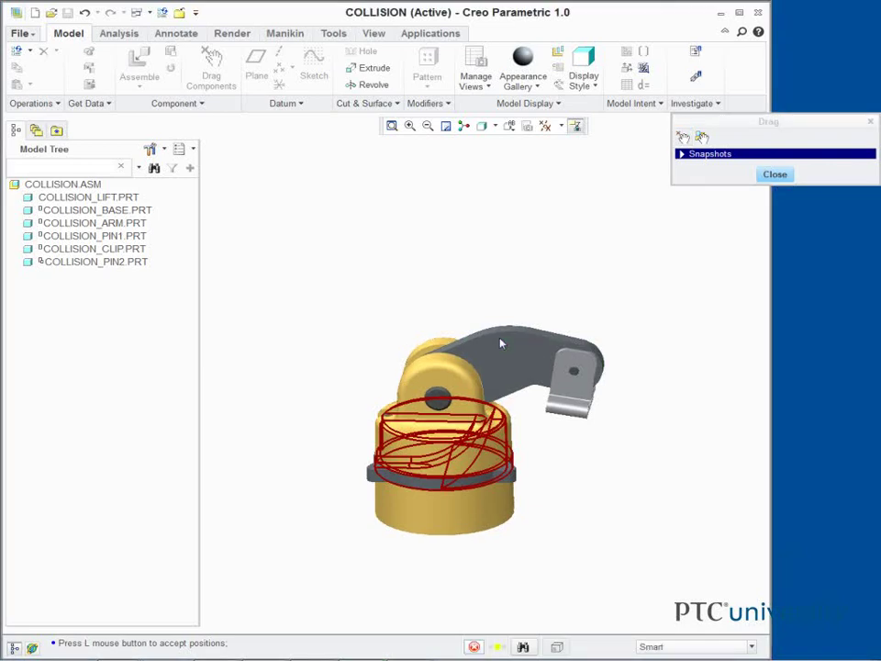
middle_click_drag(395, 367, 335, 292)
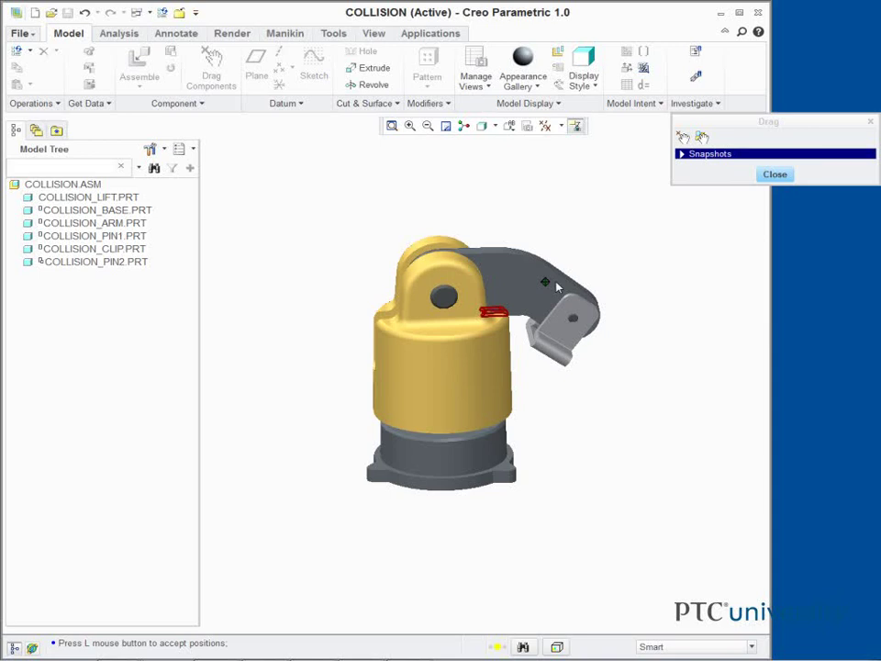
left_click_drag(556, 286, 173, 16)
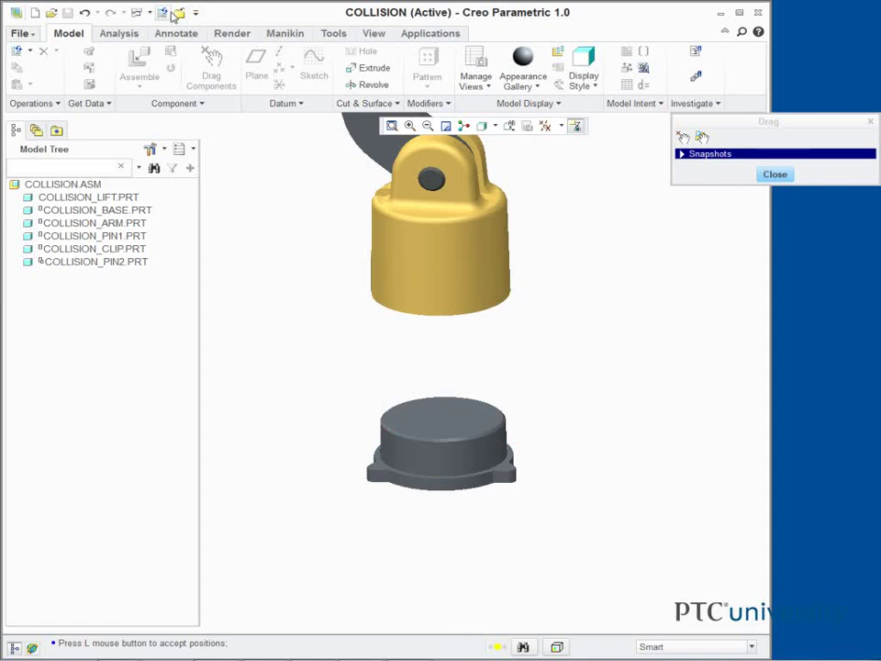
left_click(165, 15)
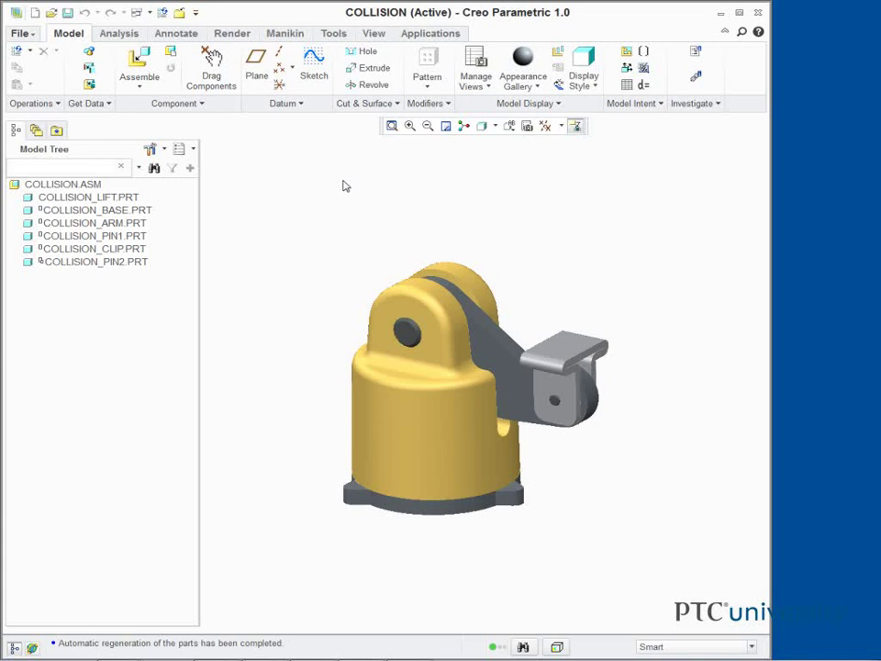
Step: Switch the COLLISION assembly into the Mechanism application
left_click(427, 37)
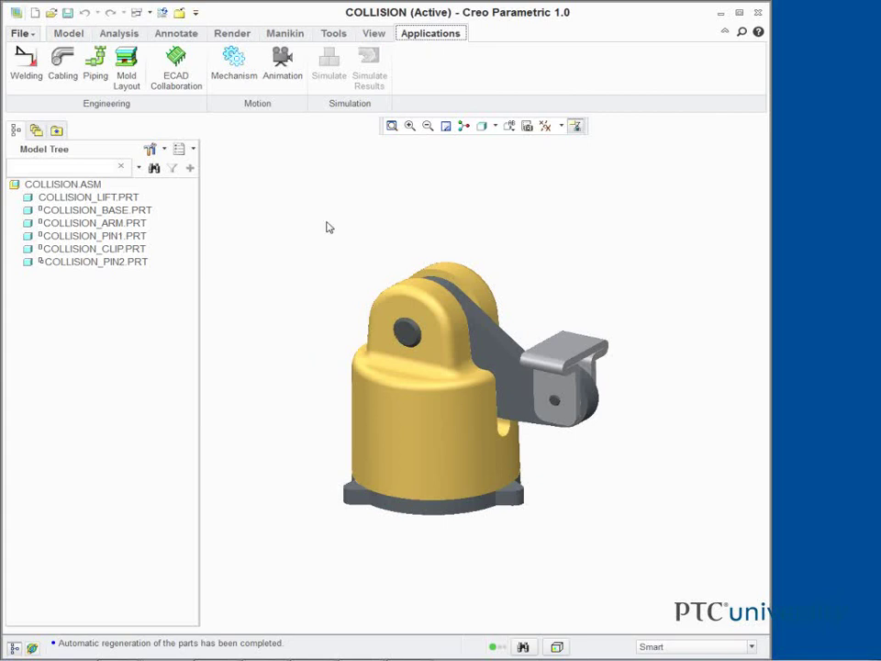
left_click(234, 63)
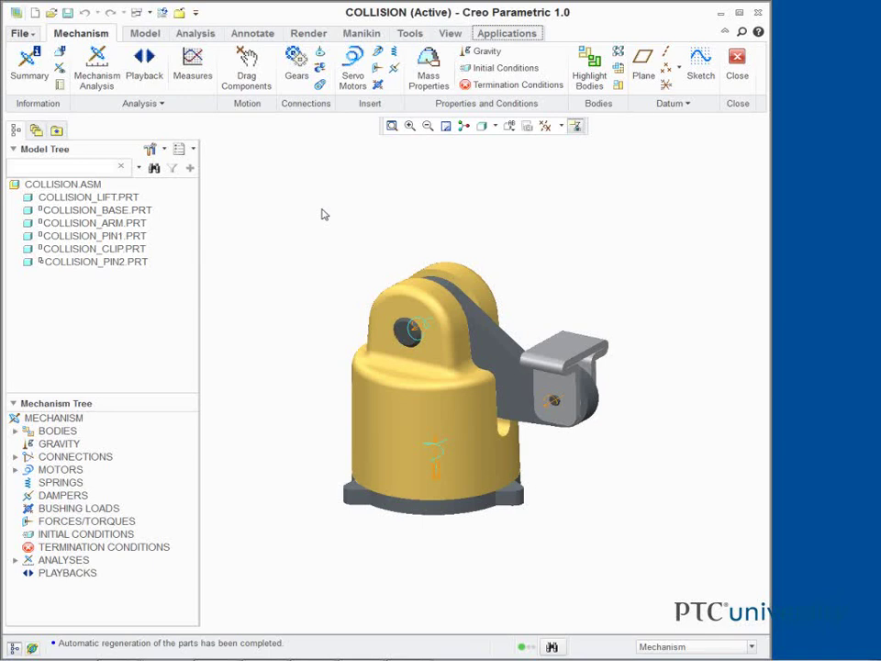
left_click(144, 61)
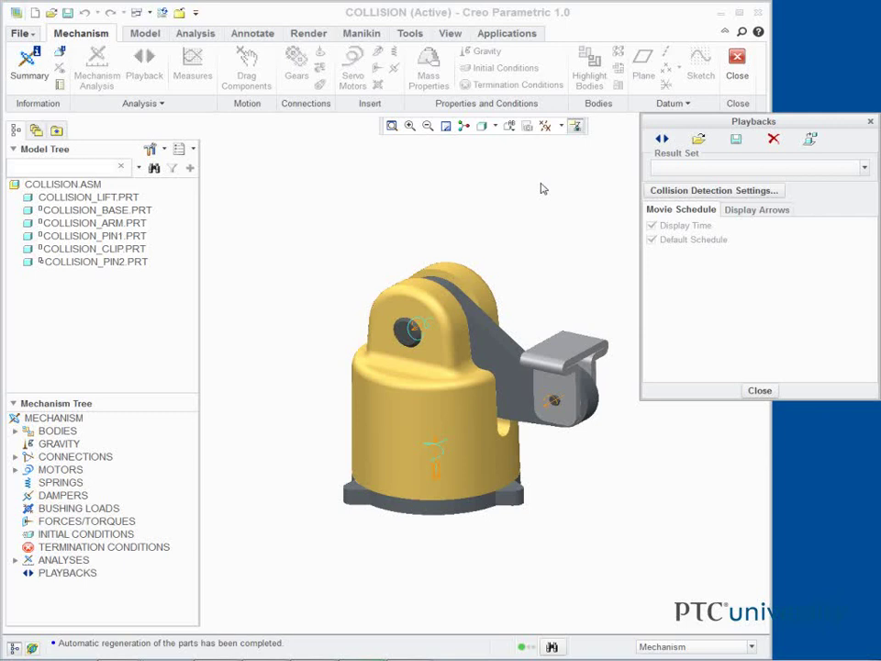
Step: Load the WITH_TRANSLATION.pbk playback result and view its collision detection settings
left_click(699, 139)
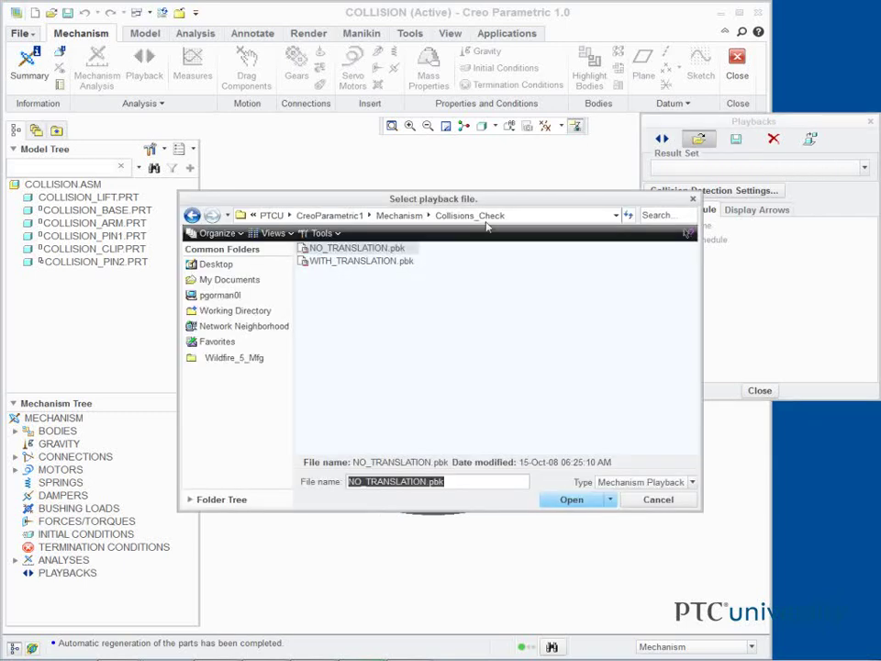
double_click(321, 262)
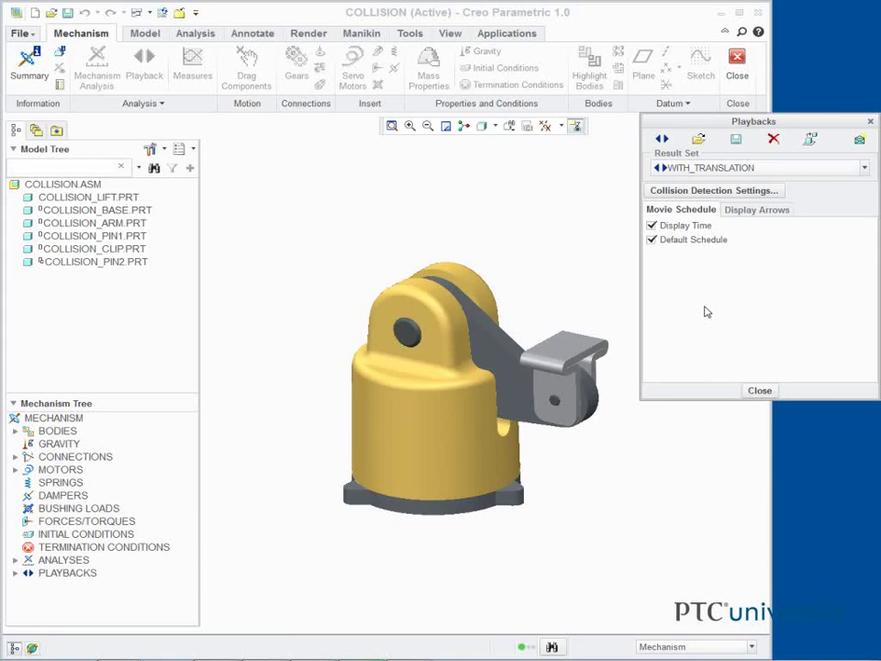
left_click(722, 191)
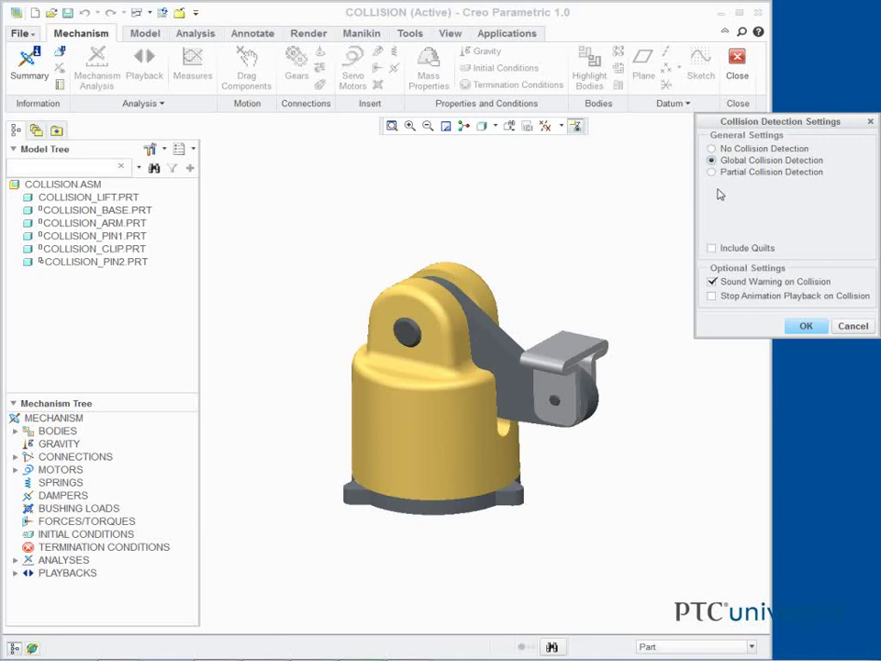
Step: Enable Stop Animation Playback on Collision and start the WITH_TRANSLATION playback
left_click(713, 295)
left_click(804, 326)
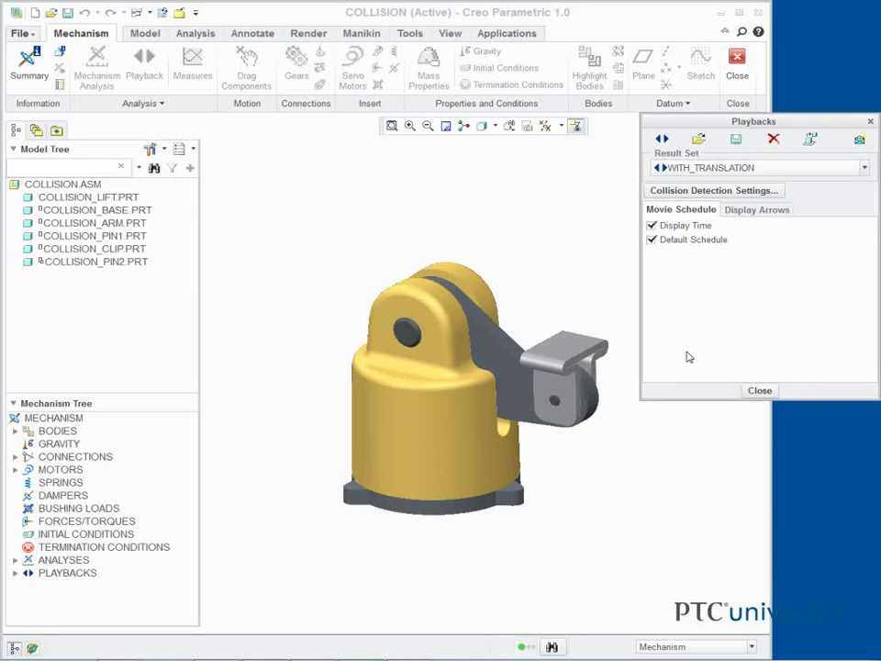
left_click(662, 138)
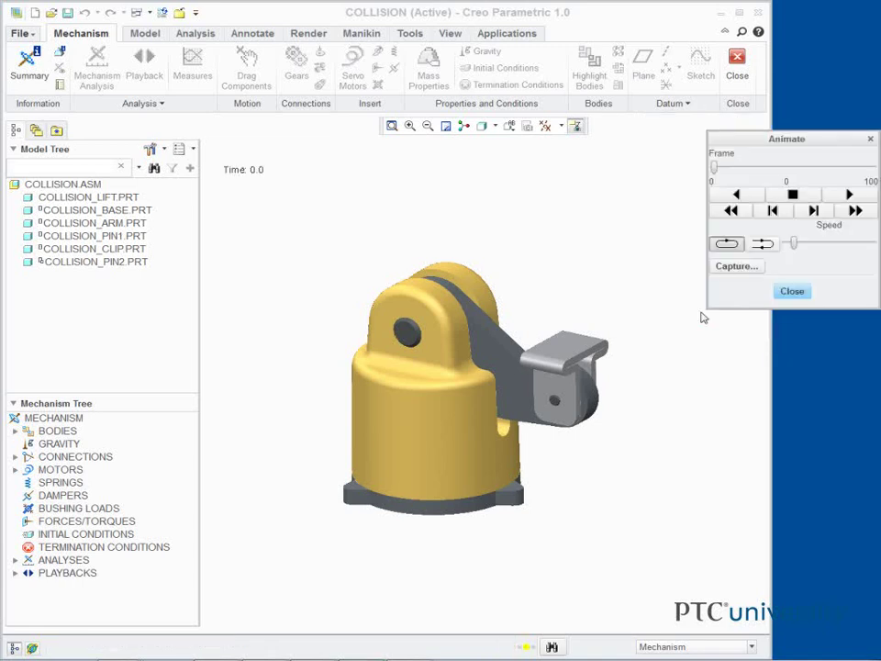
Step: Run the WITH_TRANSLATION animation to time 6.1, resuming after each collision stop
left_click(858, 196)
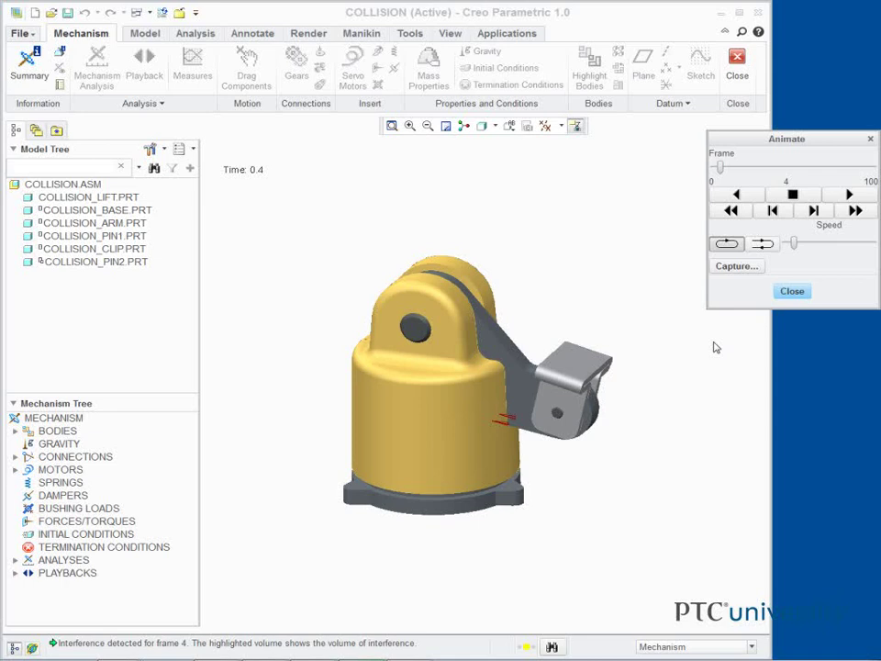
left_click(849, 194)
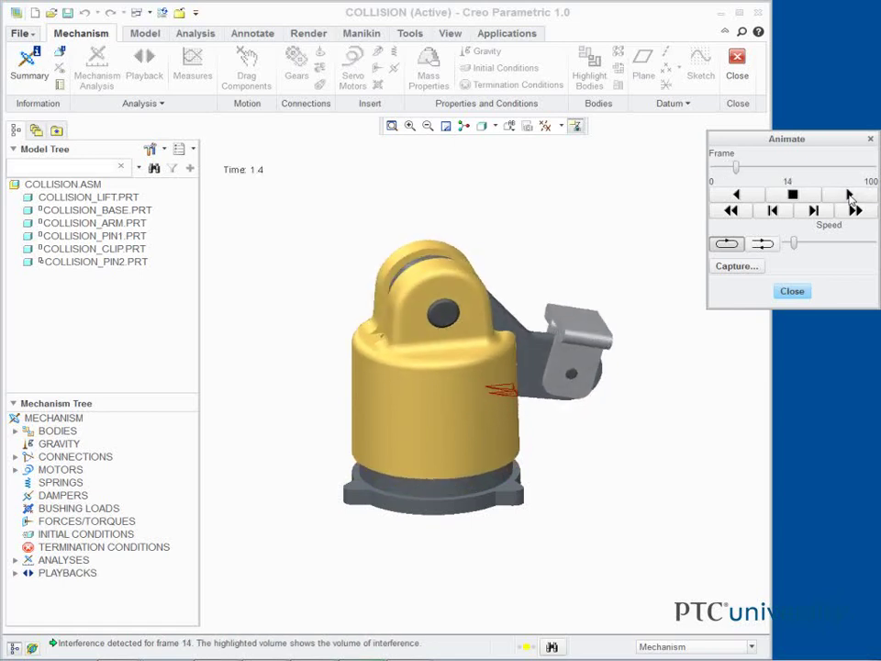
left_click(849, 195)
mouse_move(482, 389)
middle_mouse_down()
mouse_move(420, 381)
mouse_move(410, 394)
mouse_move(477, 383)
mouse_move(482, 361)
mouse_move(501, 407)
mouse_move(462, 408)
middle_mouse_up()
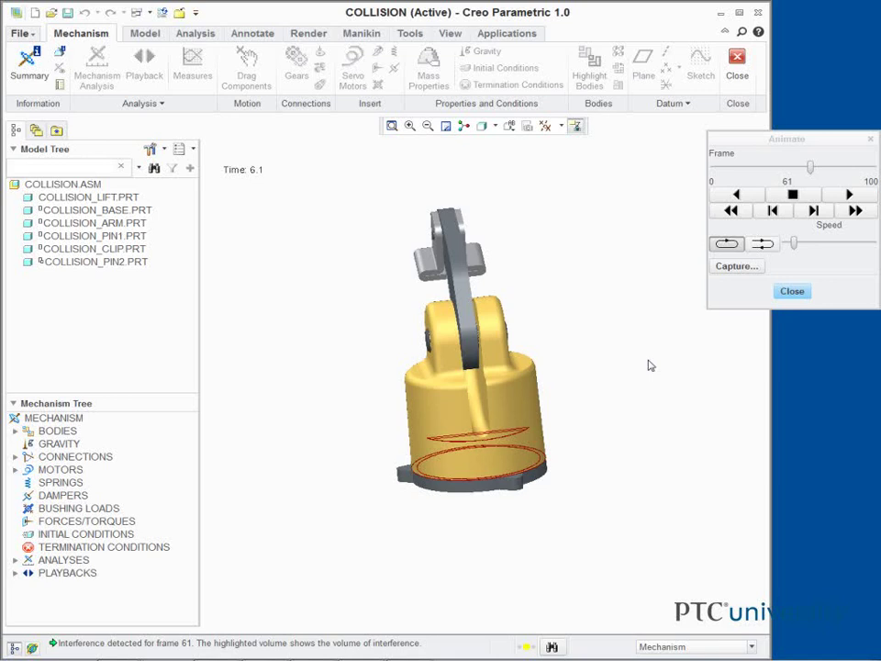
left_click(791, 291)
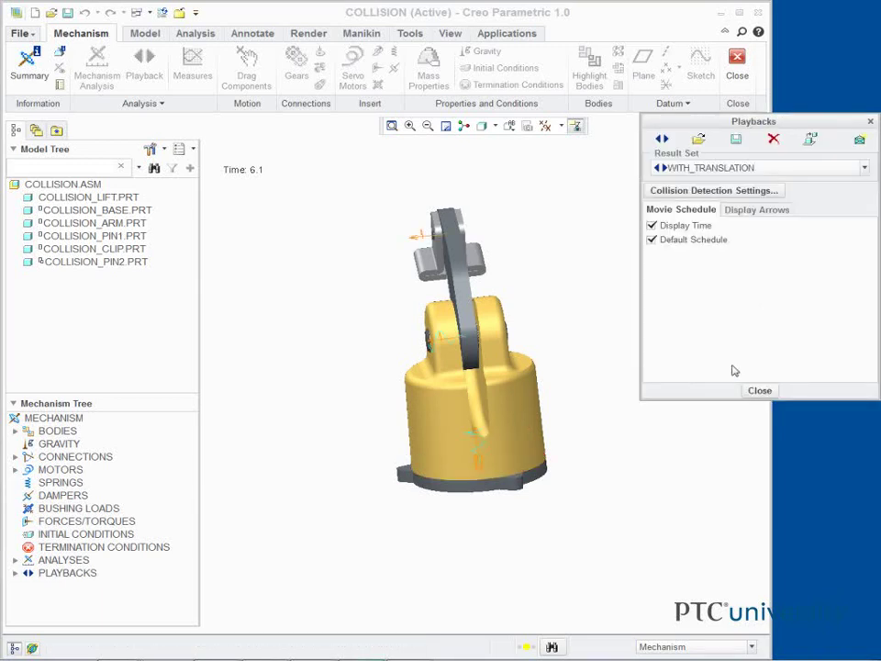
Step: Close the Playbacks dialog, leaving the assembly at time 6.1
left_click(759, 391)
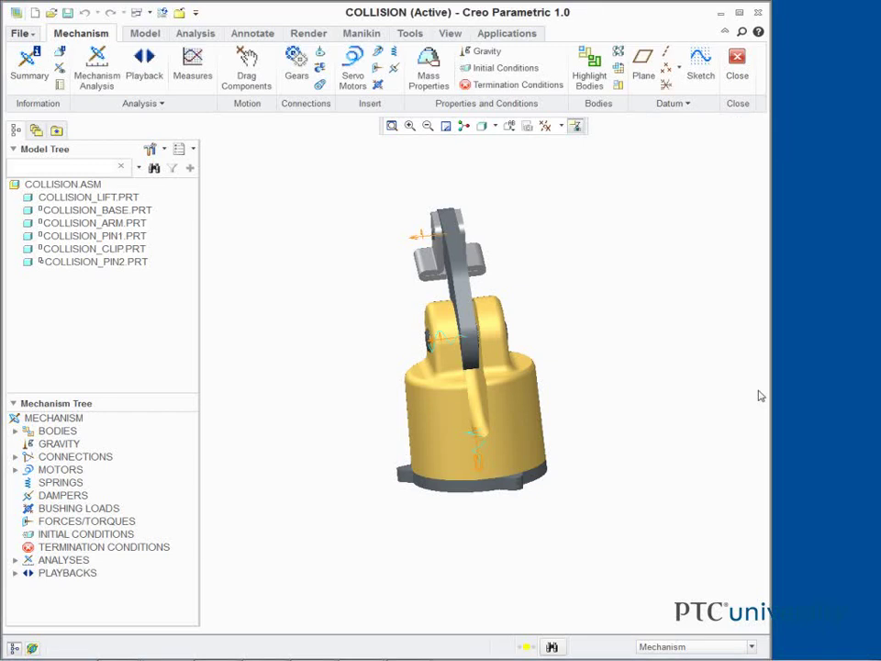